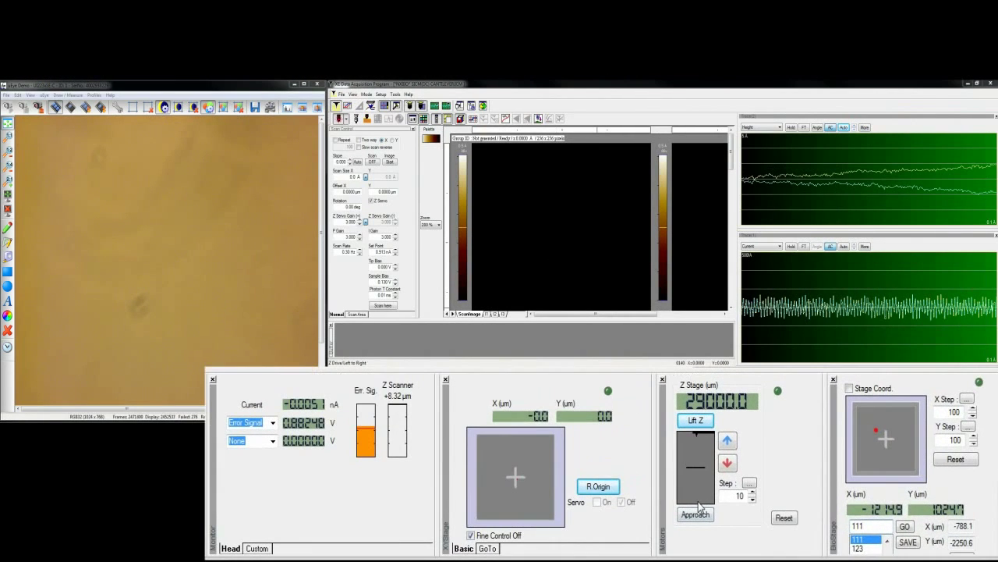
- Approach the pipette into the medium, then move the XY stage to X −1338.4, Y 1096.1 µm
left_click(737, 449)
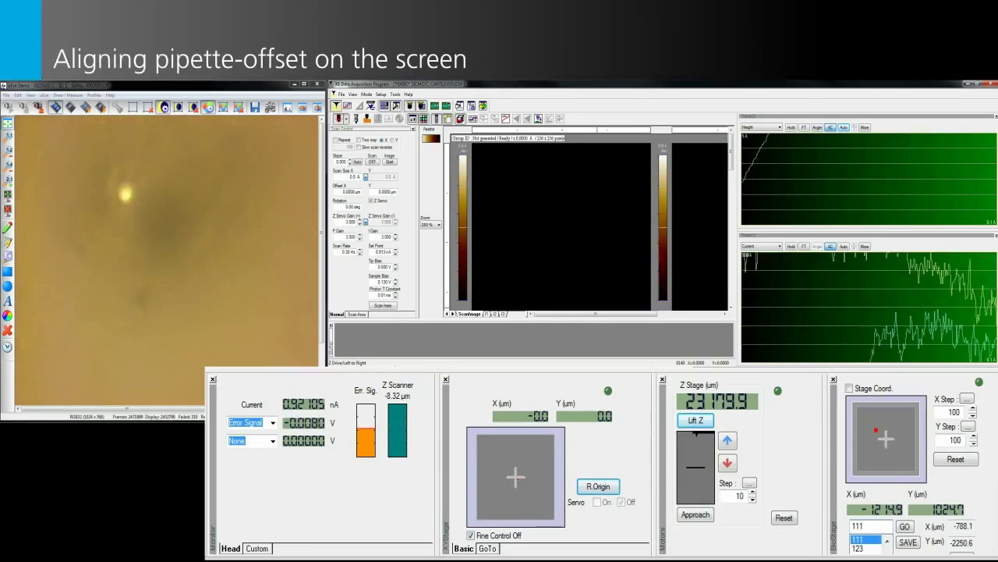
left_click(885, 454)
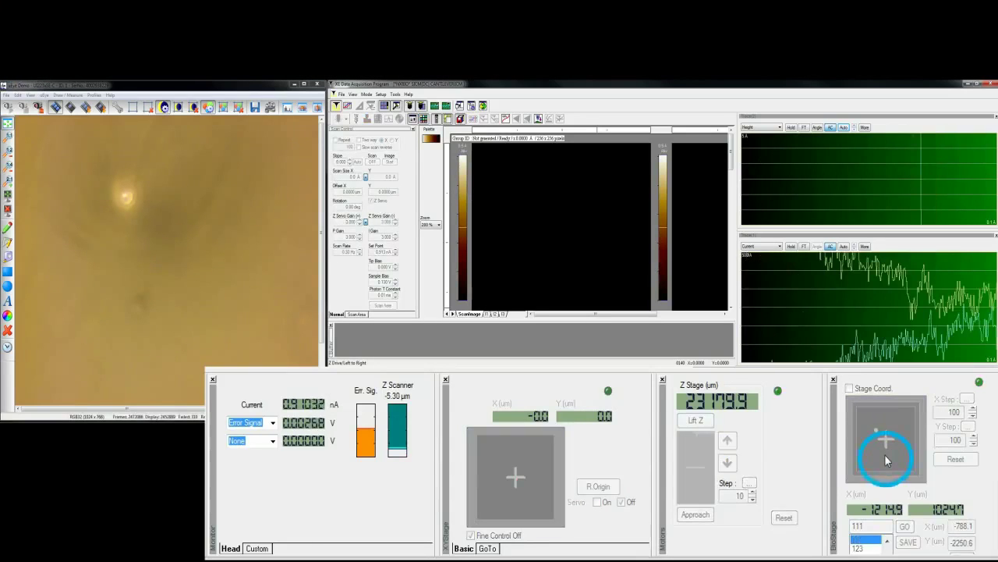
left_click_drag(884, 454, 885, 417)
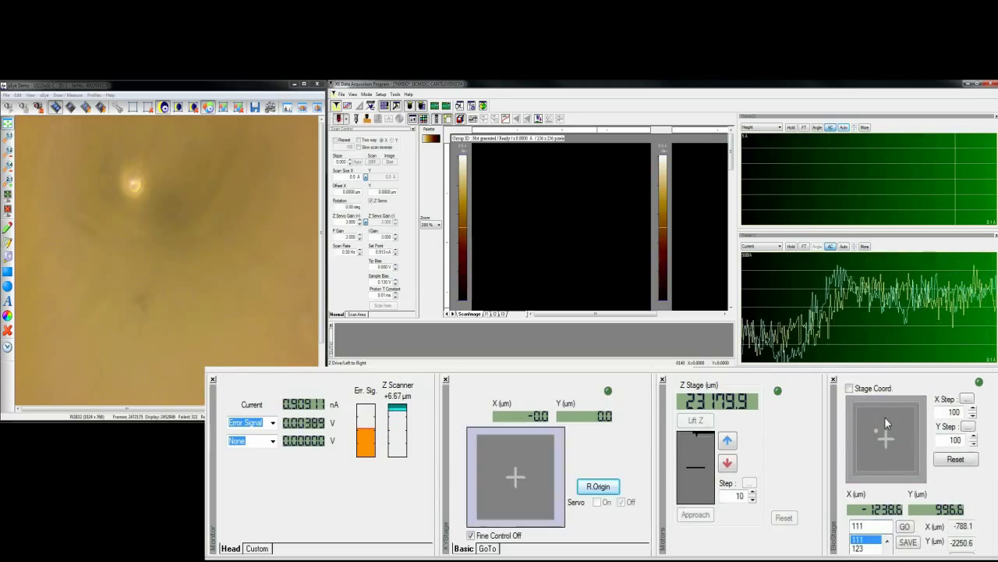
left_click(885, 416)
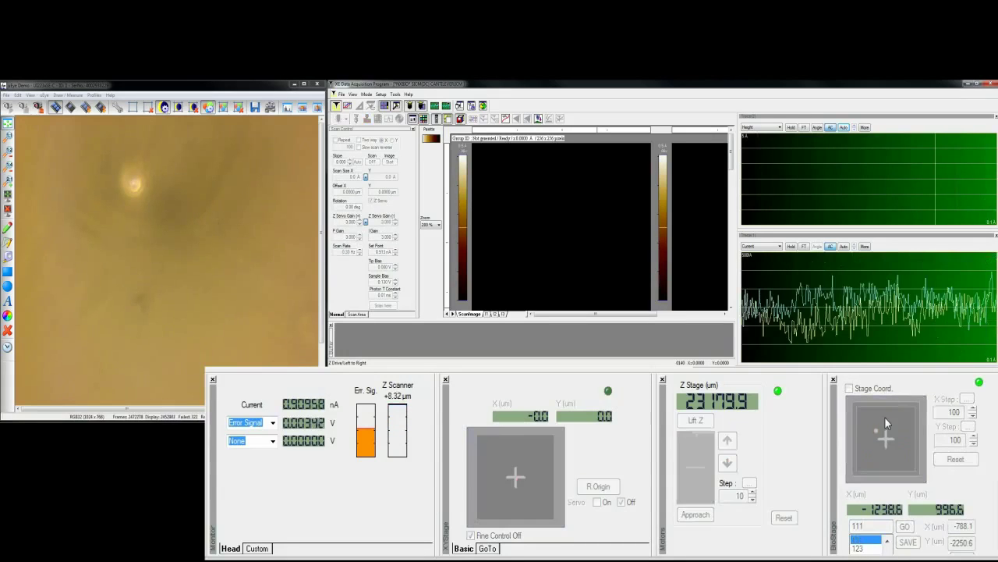
left_click_drag(884, 417, 866, 438)
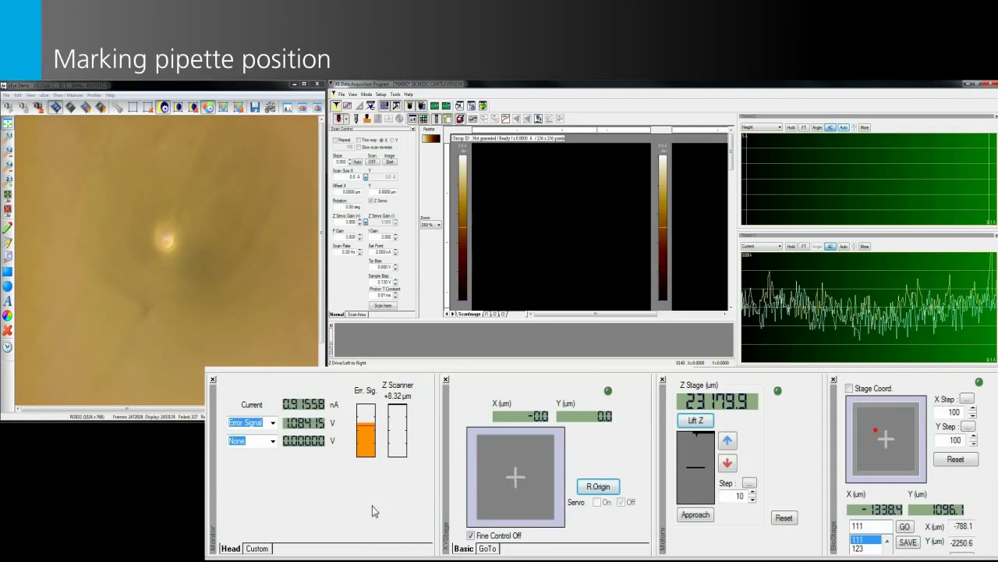
- Draw a small ellipse around the pipette tip on the camera image
left_click(8, 286)
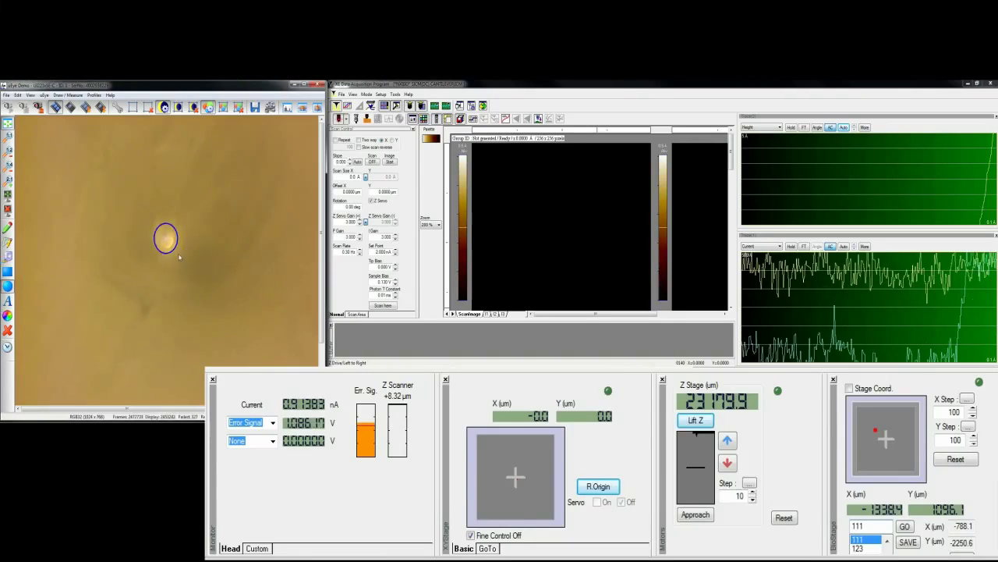
left_click_drag(179, 258, 185, 263)
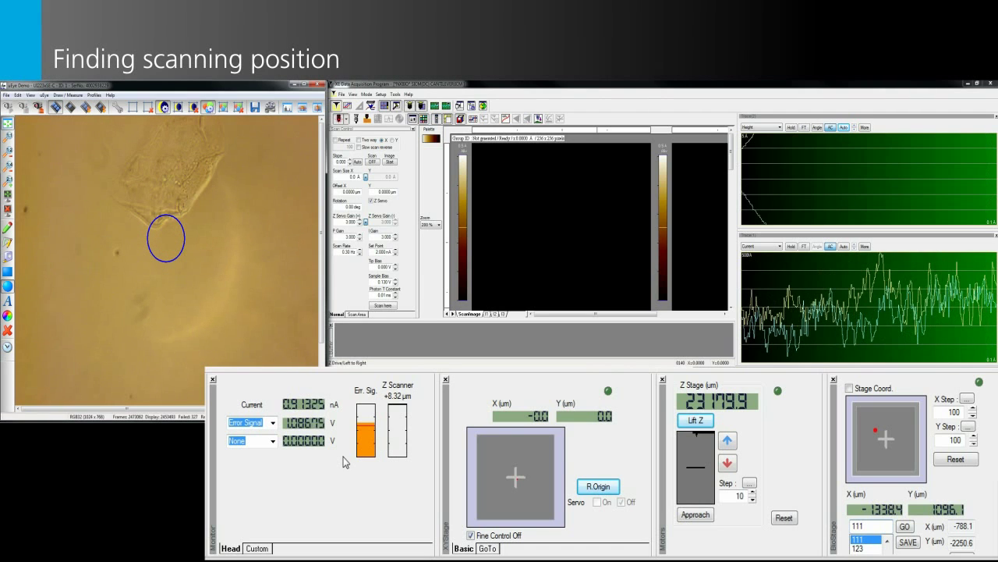
- Step the XY stage to X 636.3, Y 860.0 µm so a cell sits under the ellipse
left_click(514, 450)
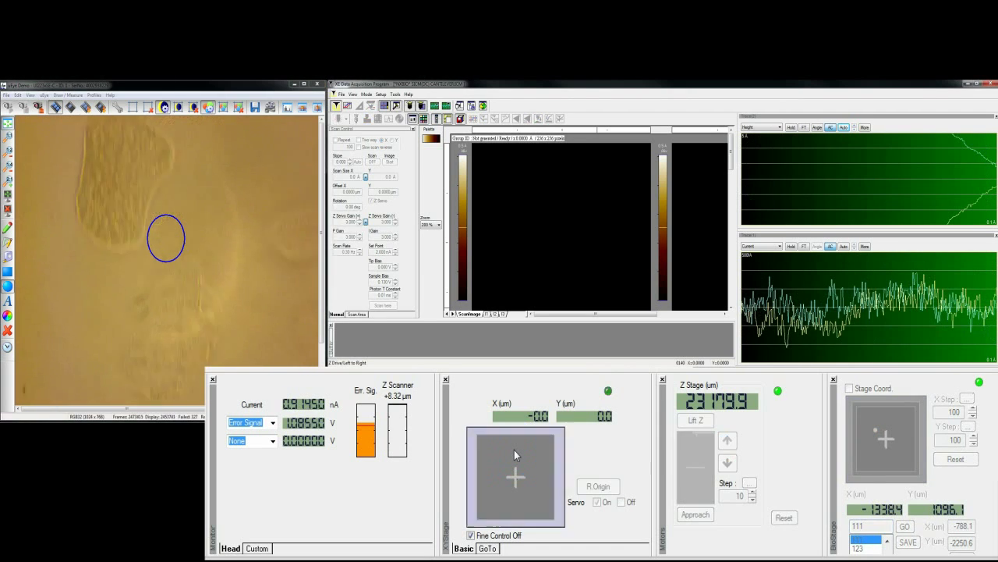
left_click(514, 449)
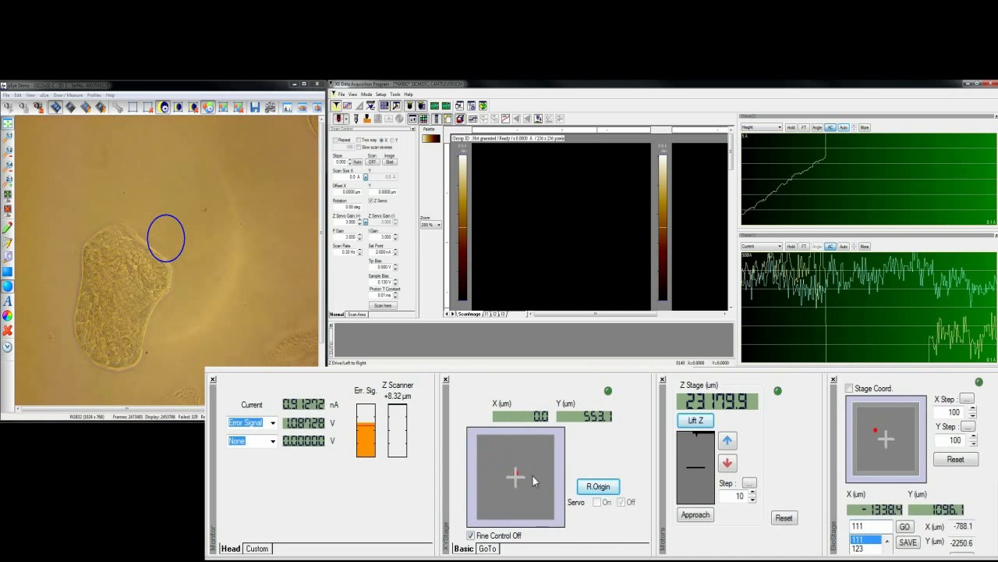
left_click(532, 474)
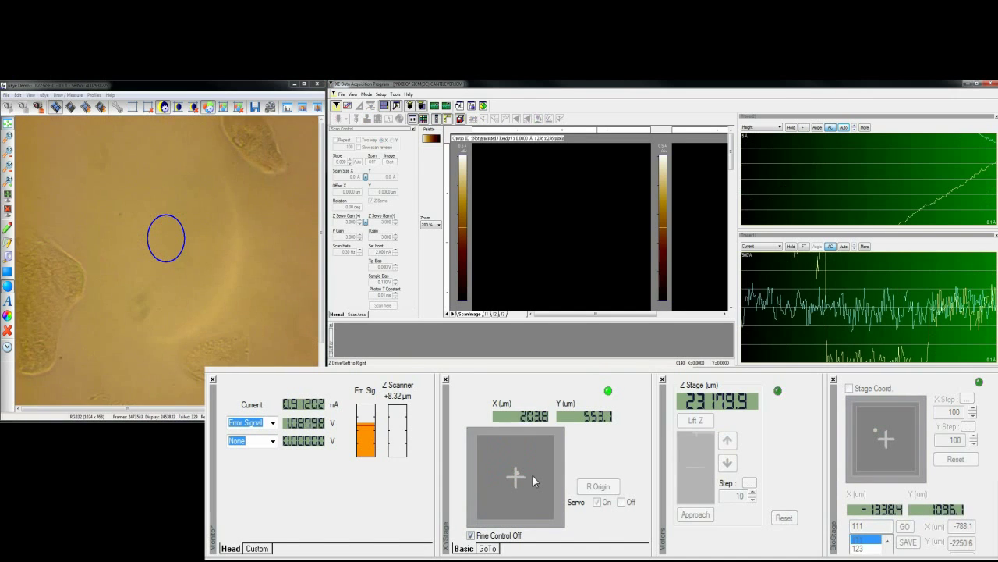
left_click(513, 451)
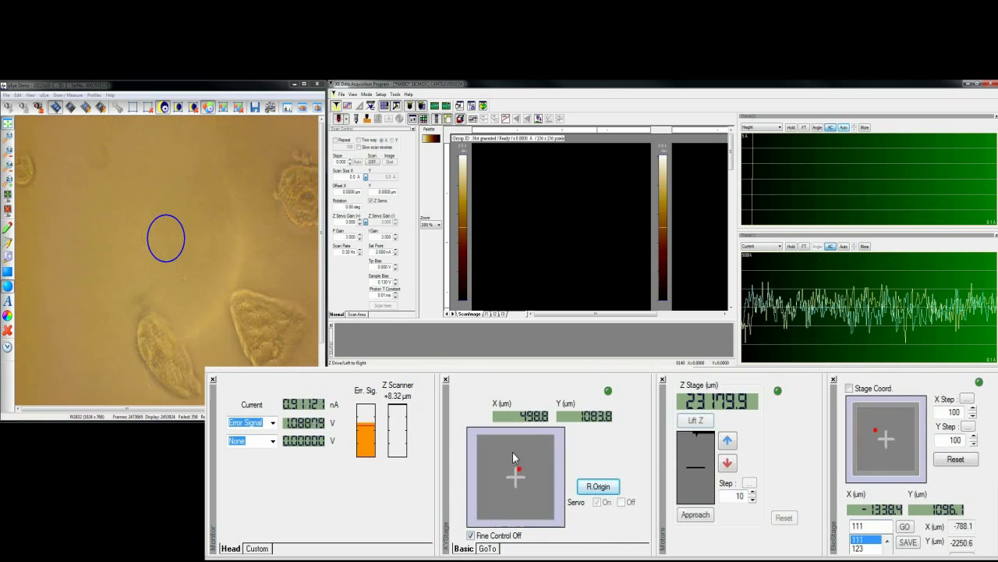
left_click(514, 495)
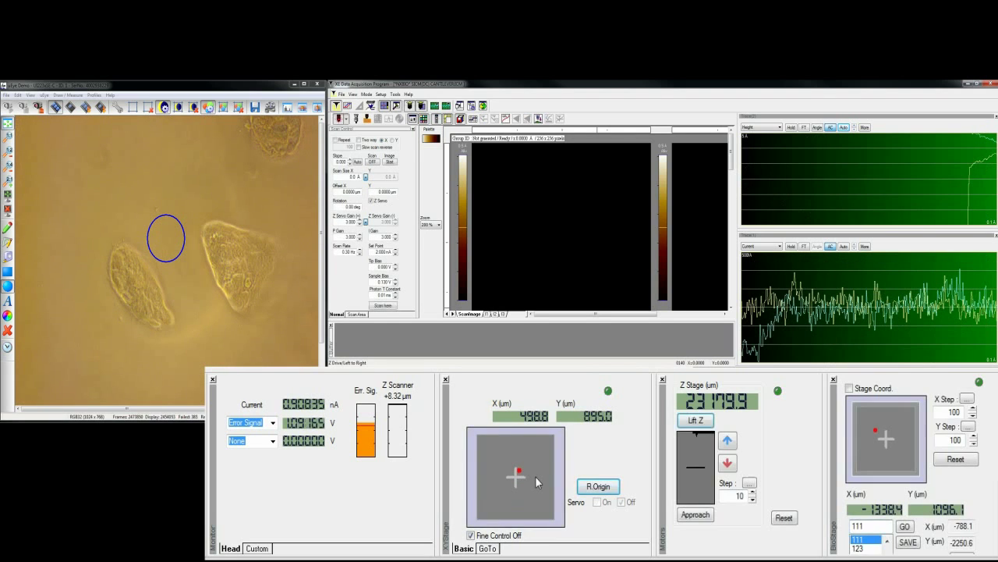
left_click(535, 476)
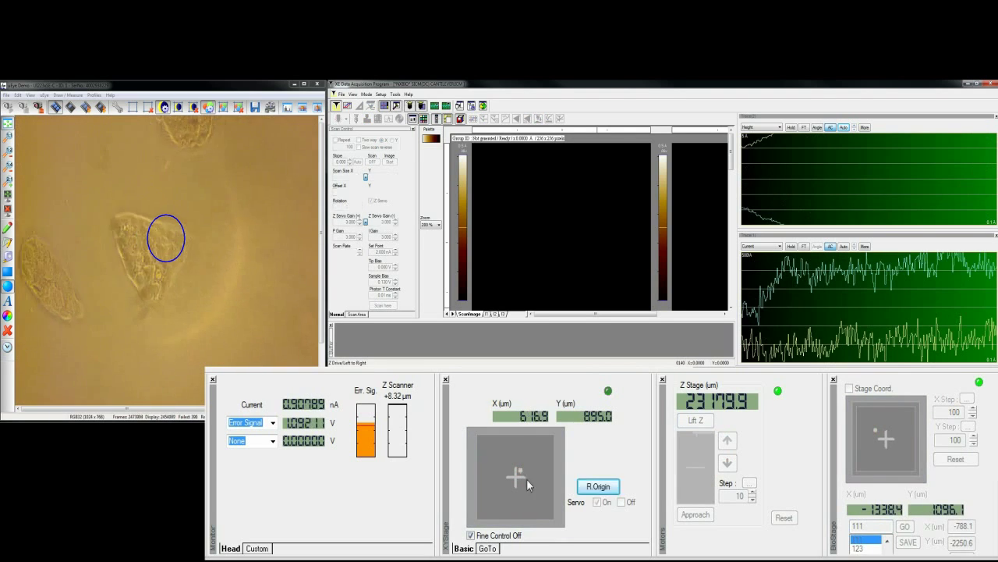
left_click(514, 491)
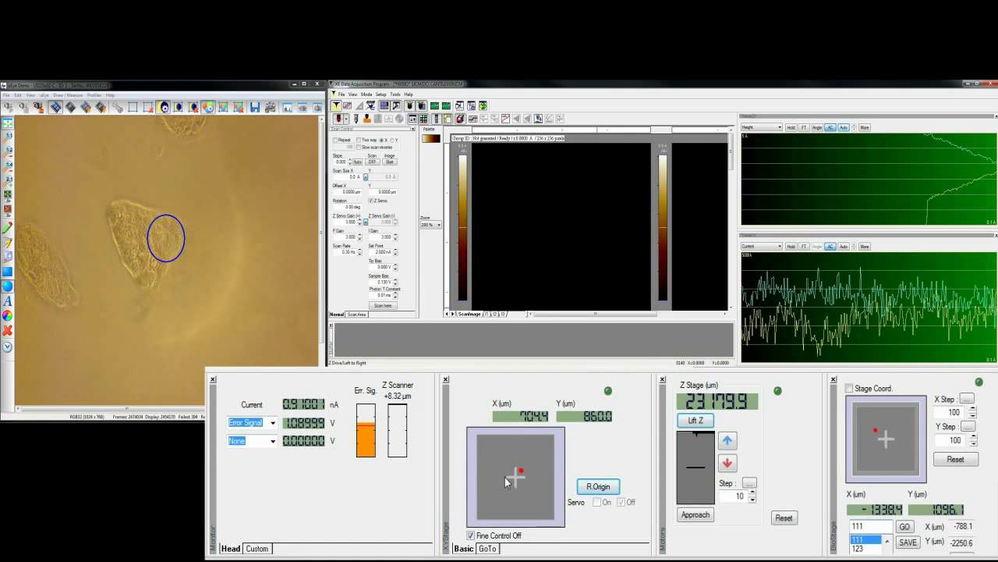
left_click(505, 477)
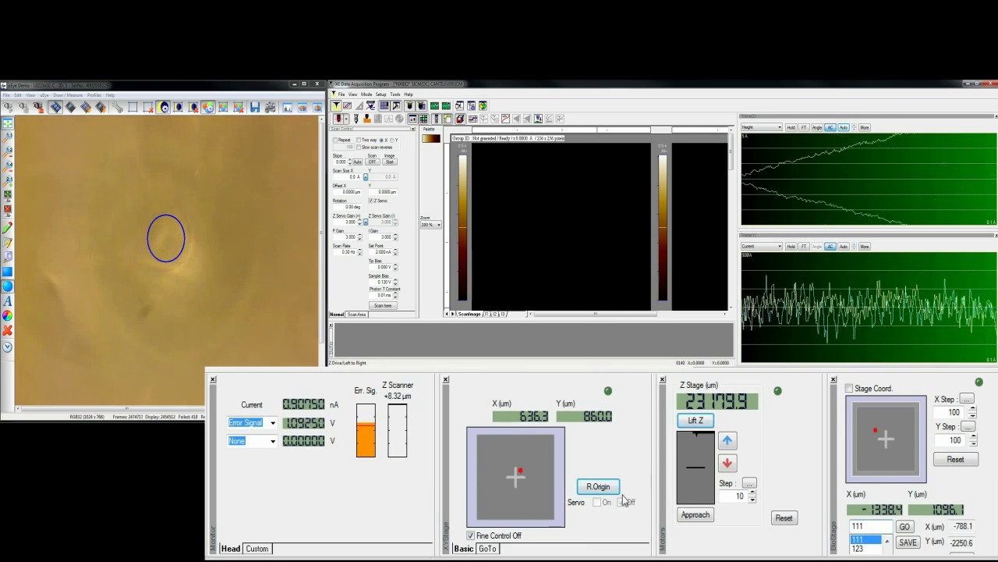
- Jog the Z stage down to 21064.8 µm toward the cell
left_click(692, 489)
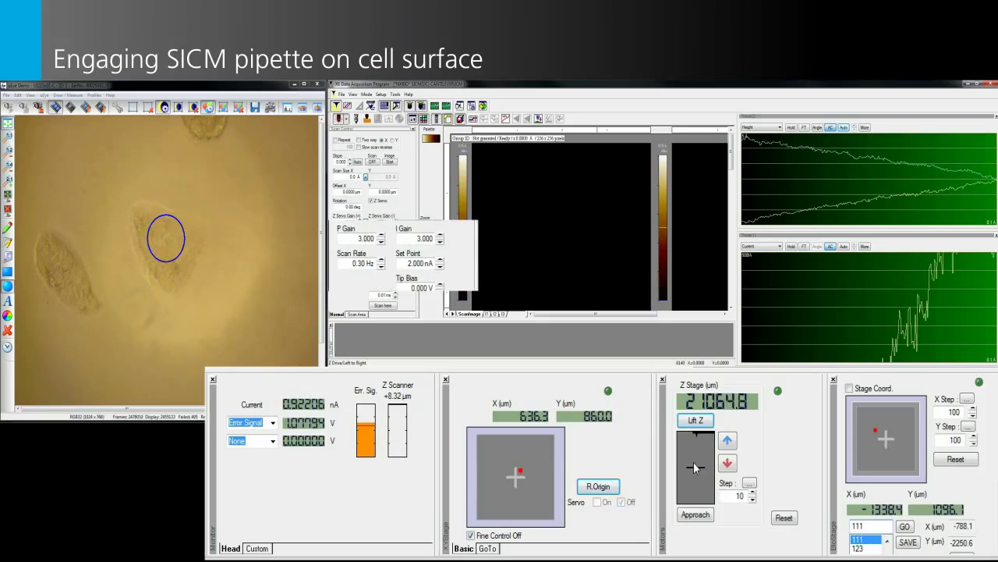
- Set the current set point to 0.910 nA
double_click(414, 264)
type("0.910")
key("Return")
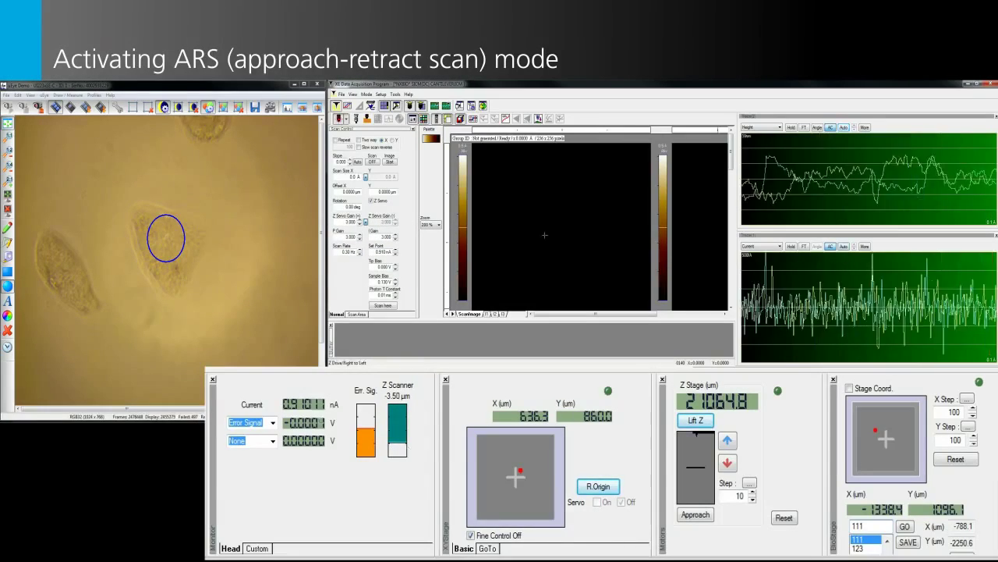
- Enable BioARS mode in BioARS Mode Setup and apply it
left_click(381, 94)
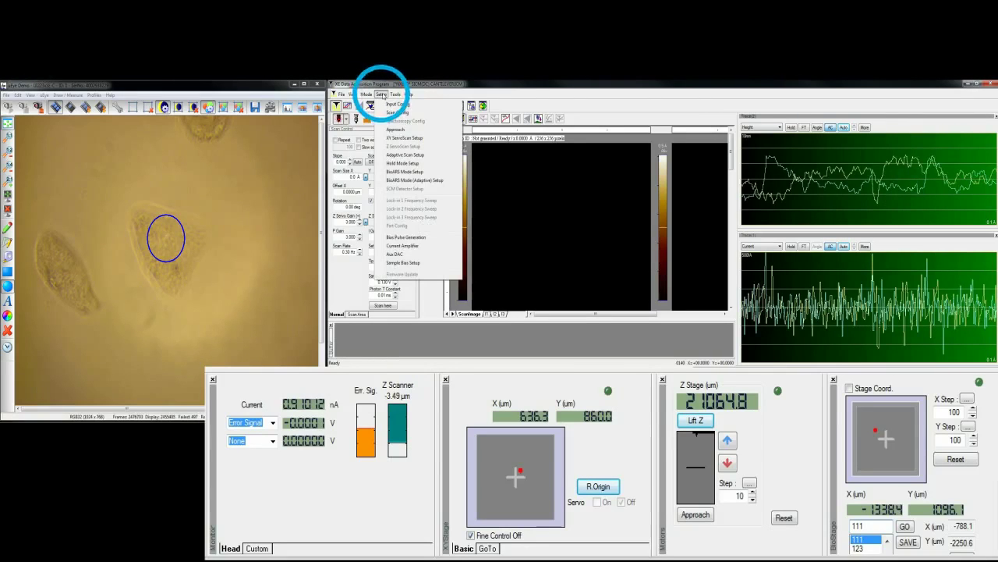
left_click(399, 172)
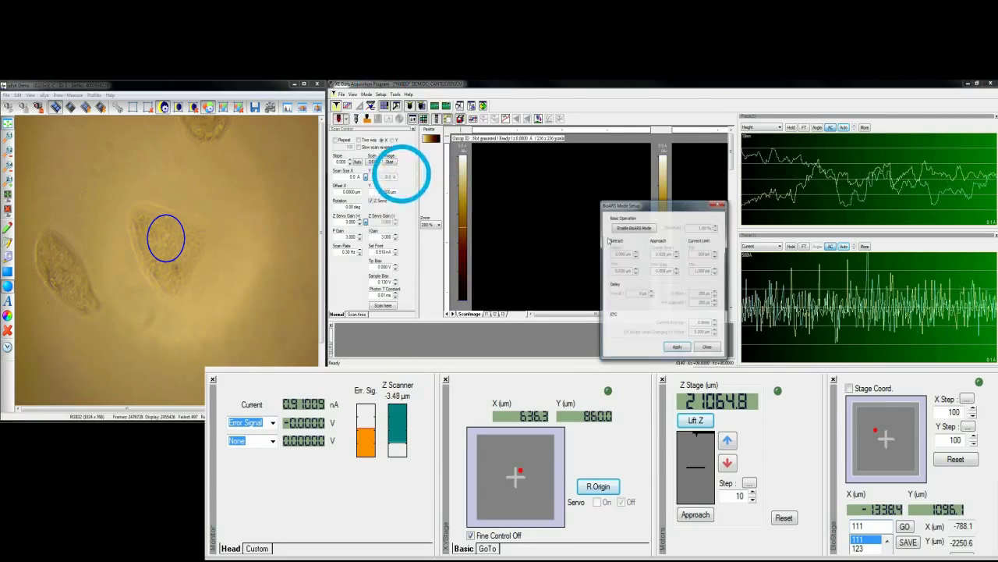
left_click(646, 231)
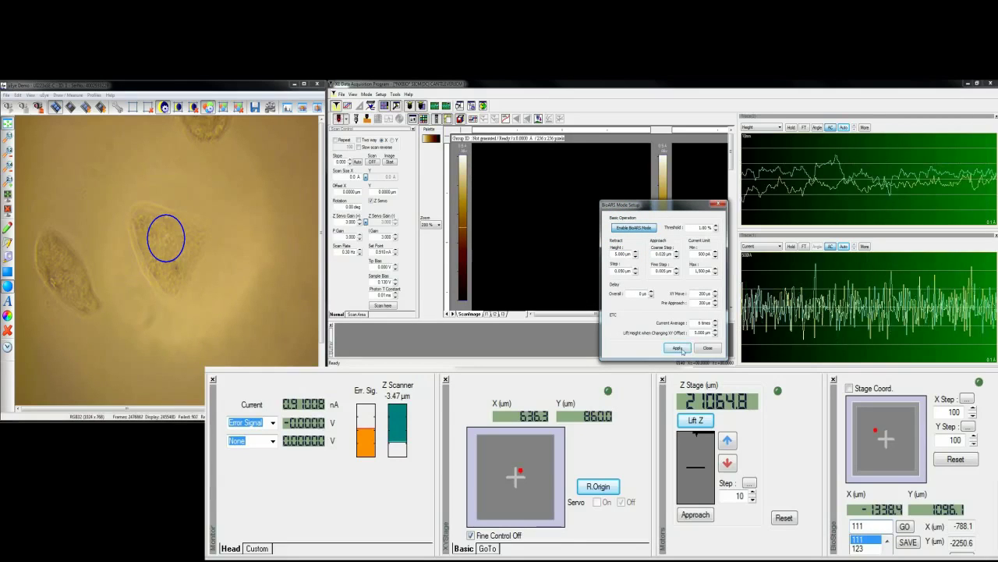
left_click(679, 347)
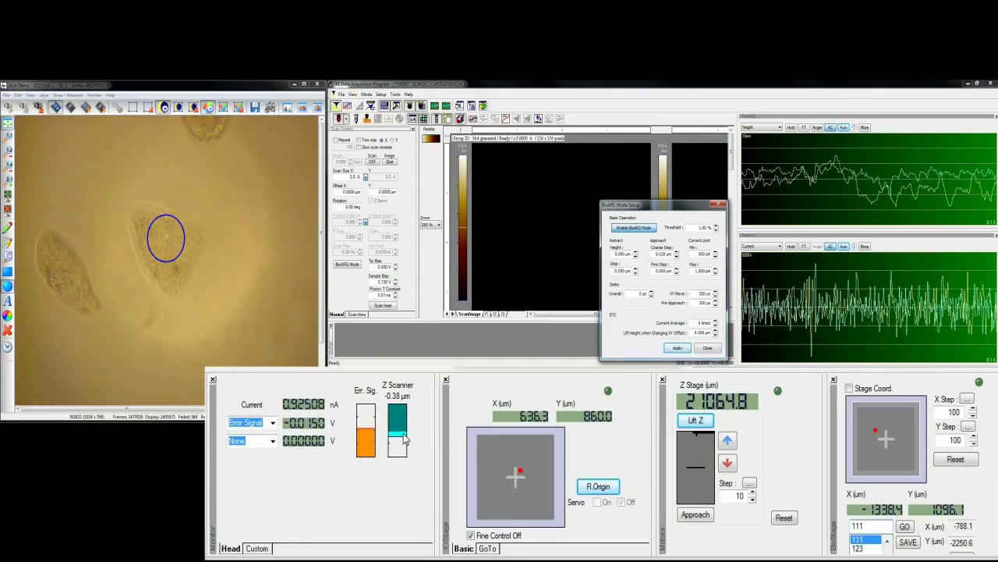
left_click(718, 351)
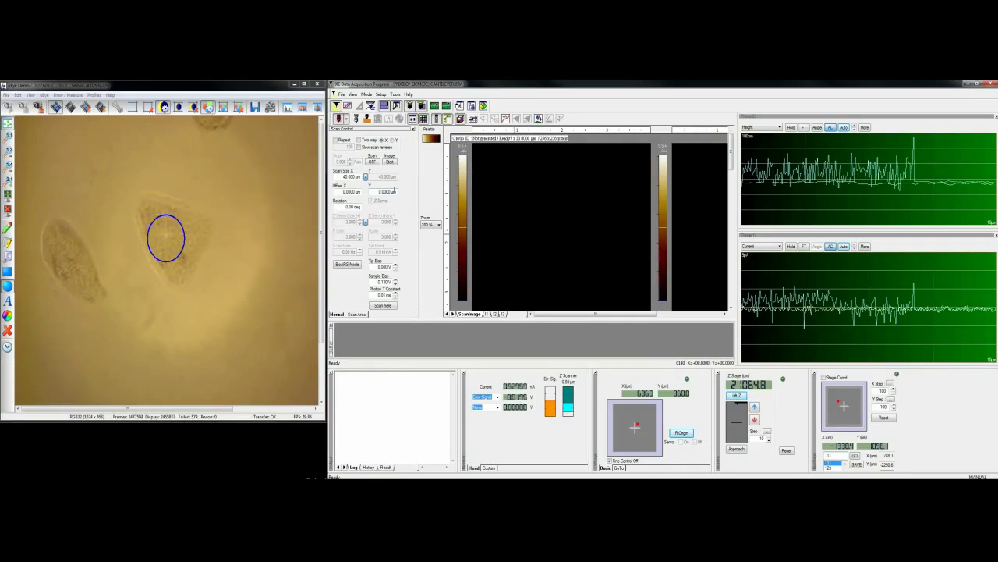
- In Scan Config, set skip scan to Forward only with lift height 10000
left_click(366, 117)
left_click(617, 268)
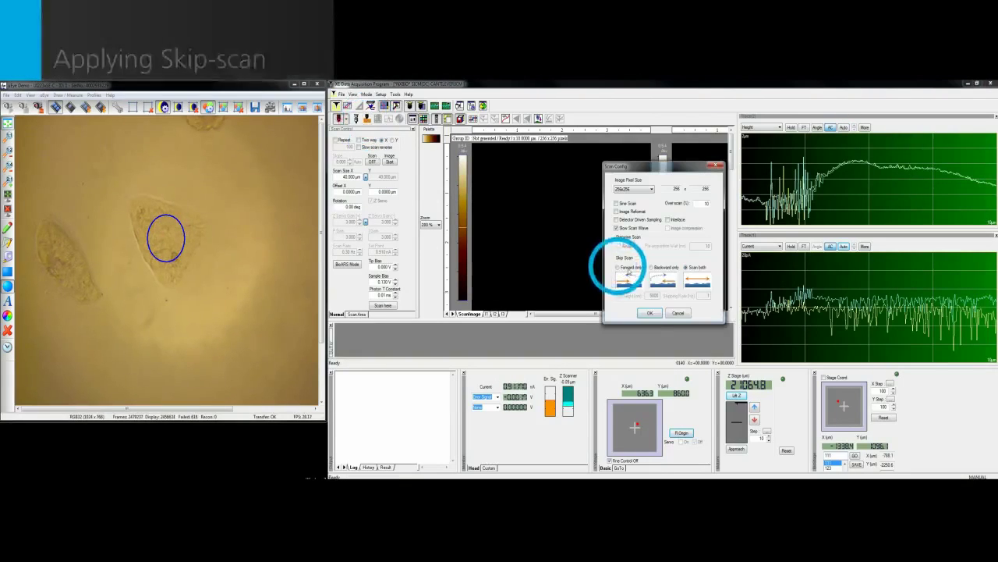
left_click(652, 295)
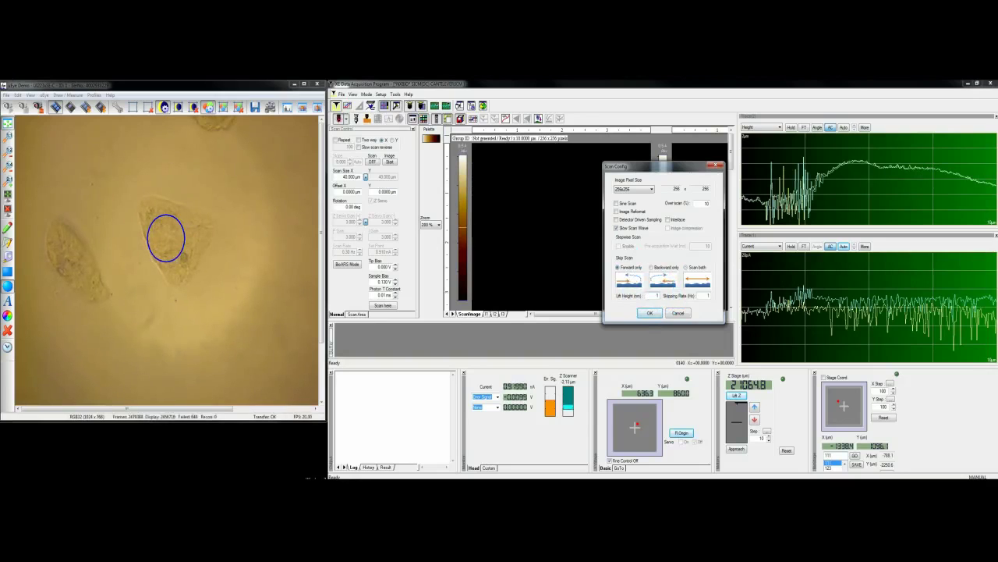
type("10000")
left_click(649, 313)
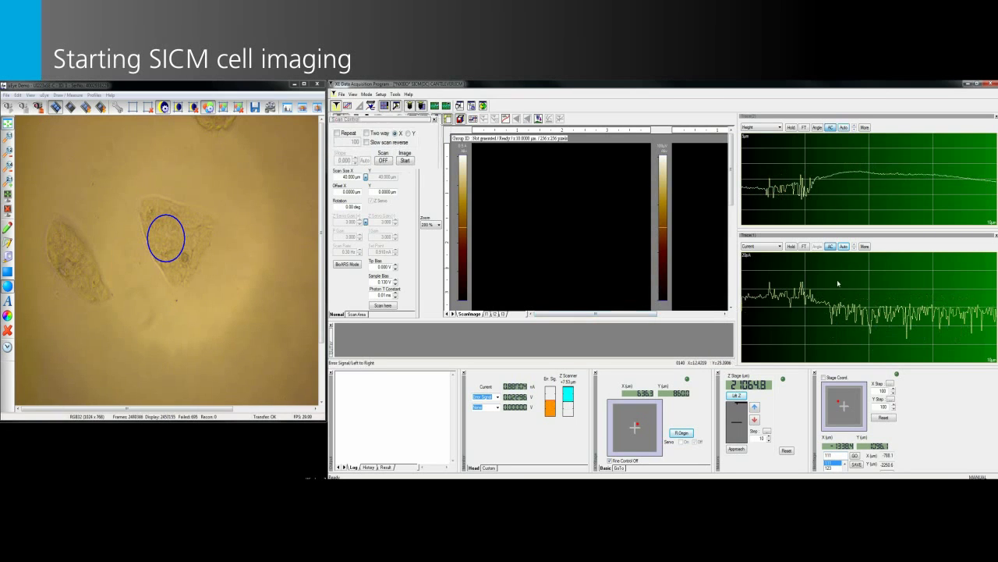
- Start the cell scan and adjust the live image's height colour bar for contrast
left_click(432, 159)
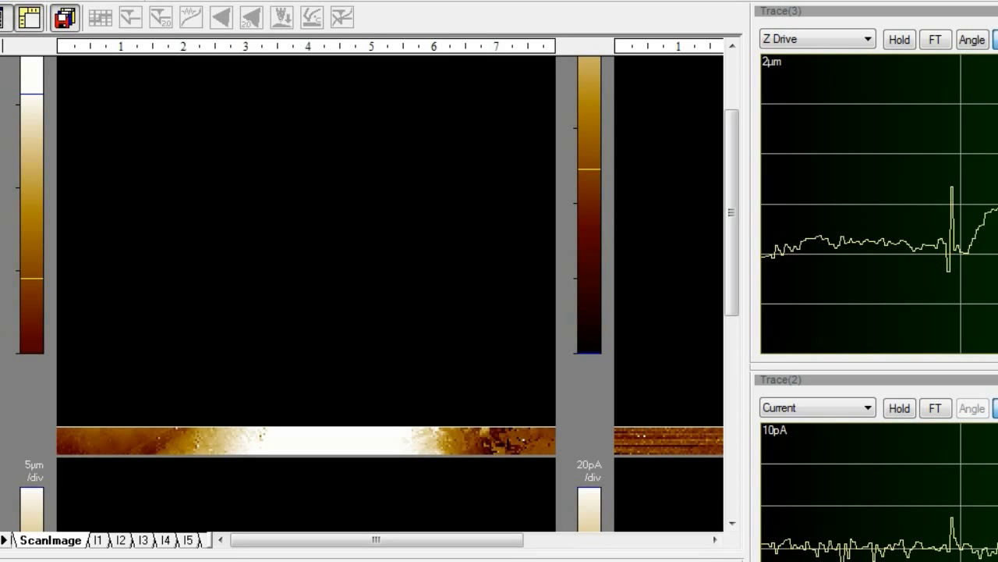
left_click_drag(43, 278, 43, 173)
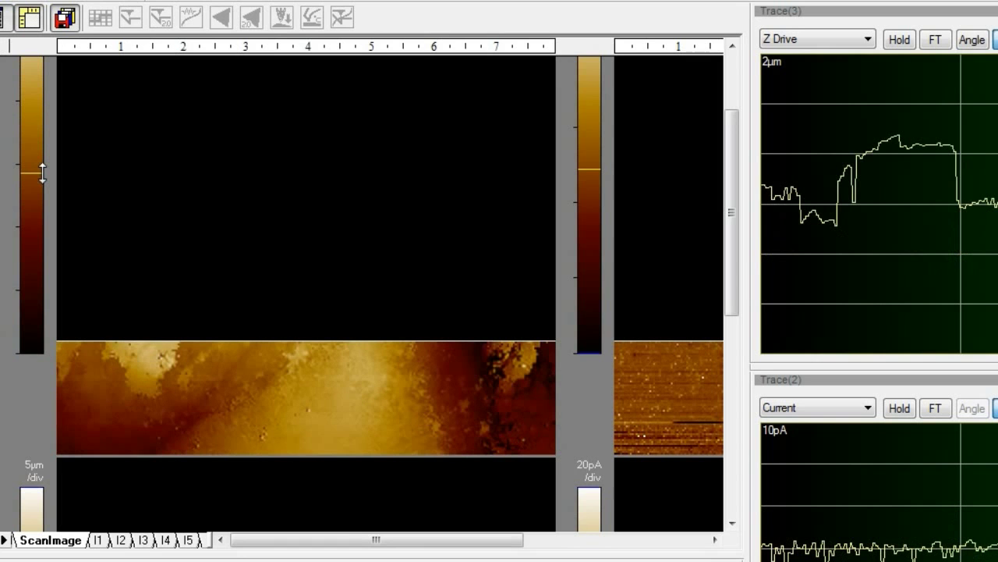
left_click_drag(43, 173, 53, 311)
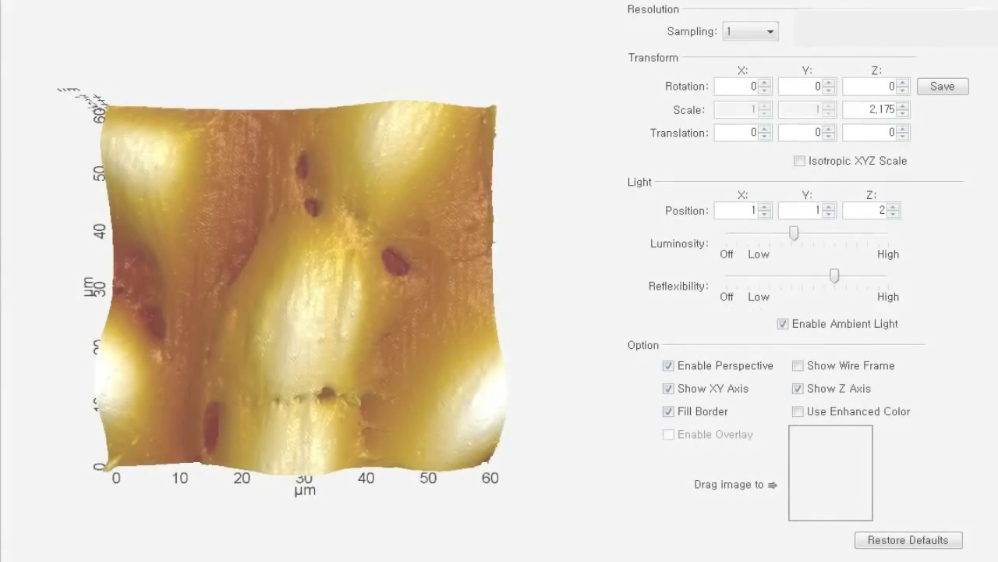
- Zoom in on the 3D cell topography surface
scroll(304, 289, "up", 1)
scroll(300, 289, "up", 1)
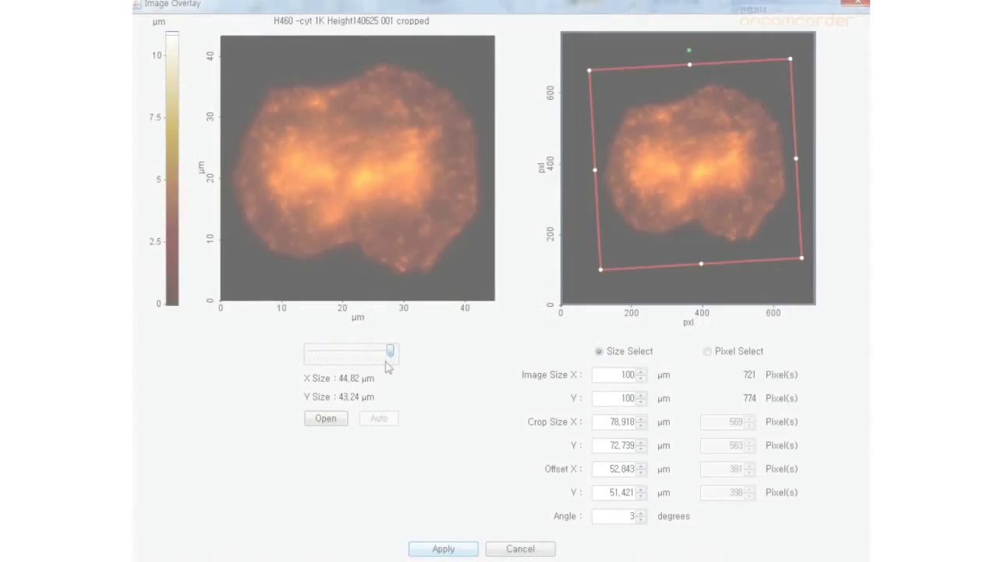
- Move the blend slider to height-only, then partway back to mix in fluorescence
left_click_drag(388, 363, 305, 375)
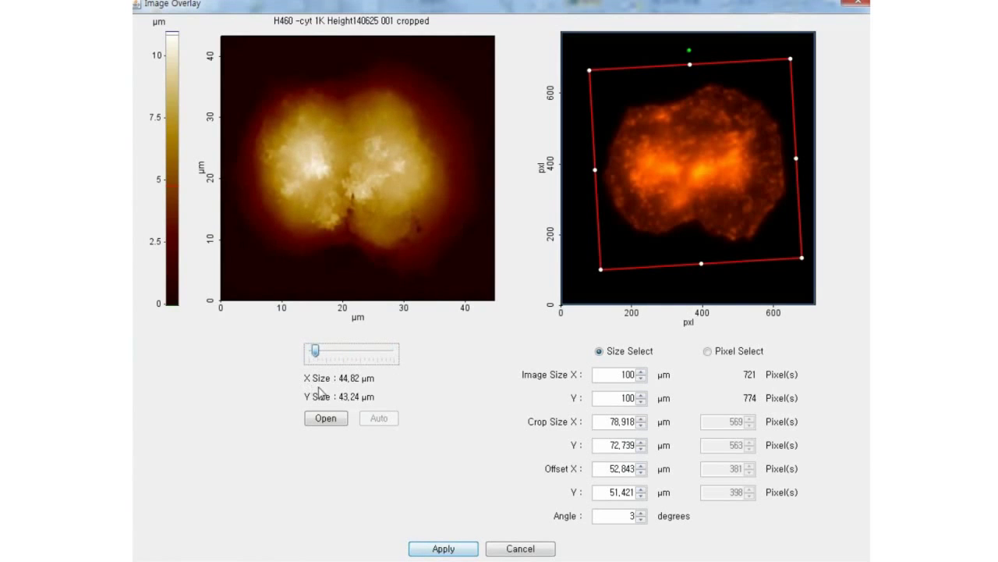
left_click_drag(328, 396, 359, 413)
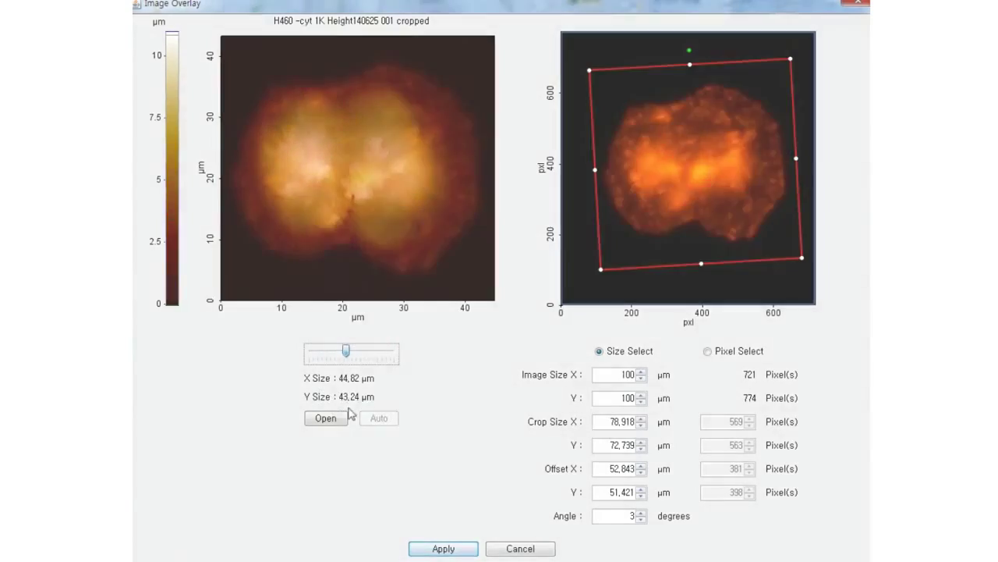